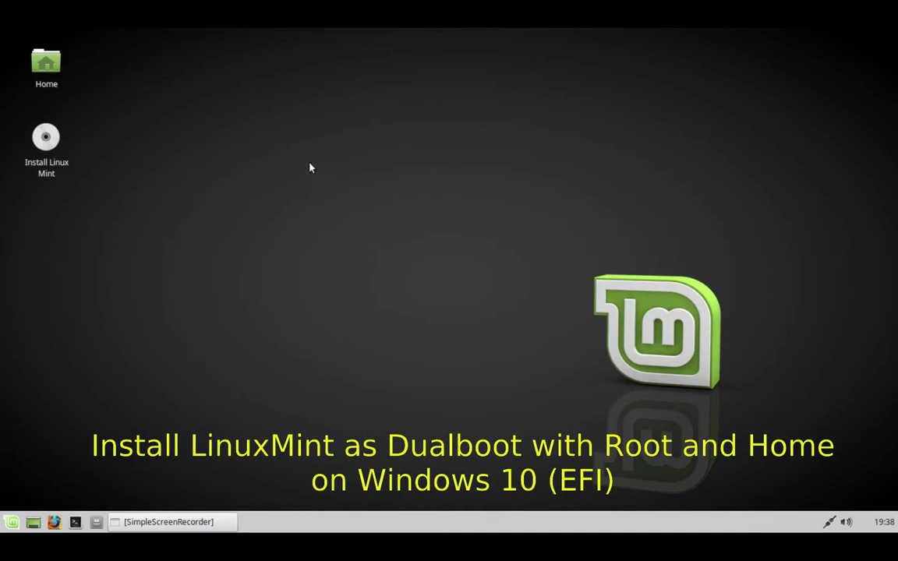
Open the Disks utility and inspect the partition type of the 239 MB FAT partition on the 500 GB hard disk
{"action": "left_click", "coordinate": [10, 522]}
{"action": "type", "text": "disk"}
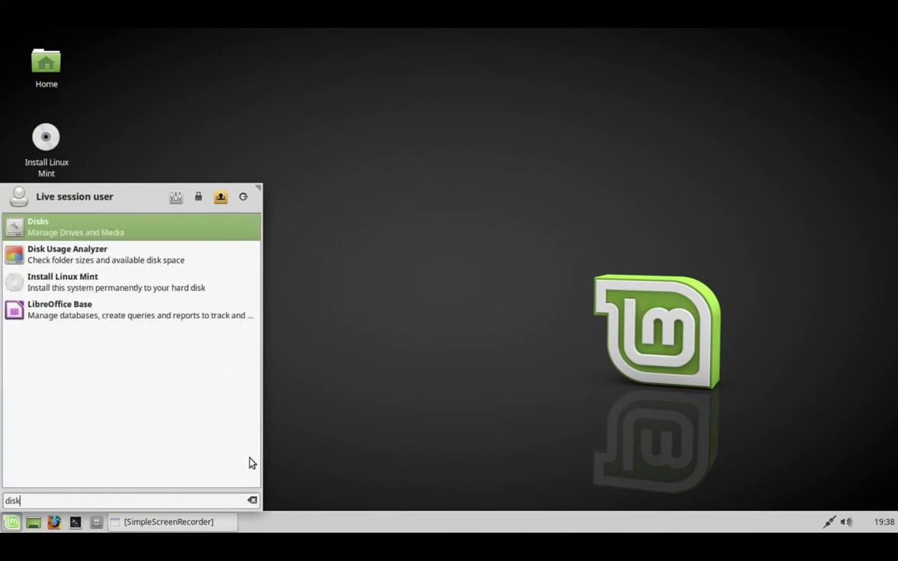
{"action": "left_click", "coordinate": [146, 227]}
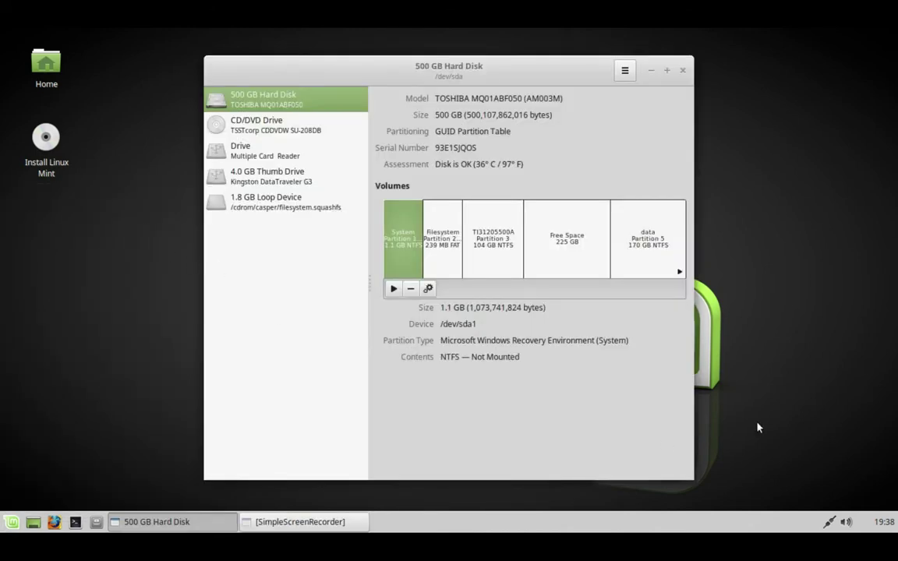
{"action": "left_click", "coordinate": [445, 258]}
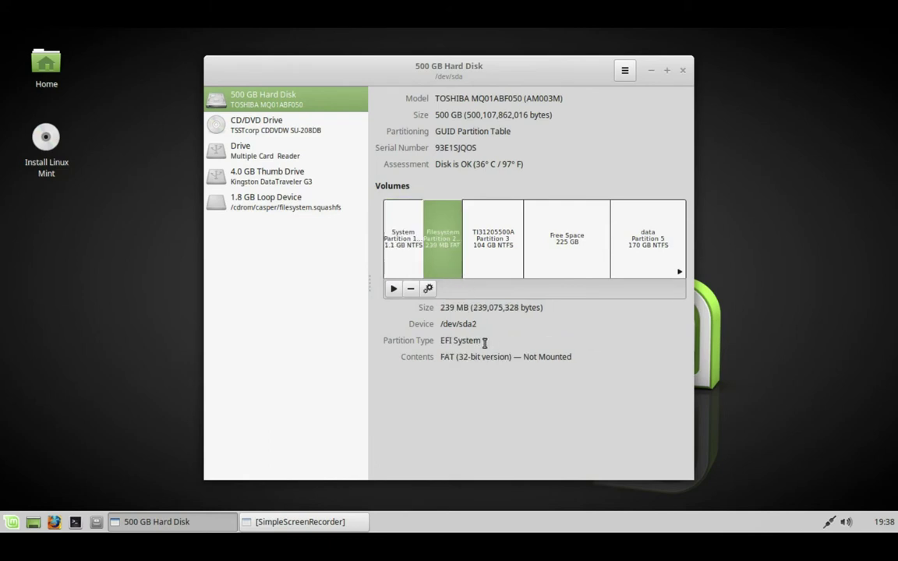
{"action": "left_click_drag", "start_coordinate": [482, 341], "coordinate": [437, 348]}
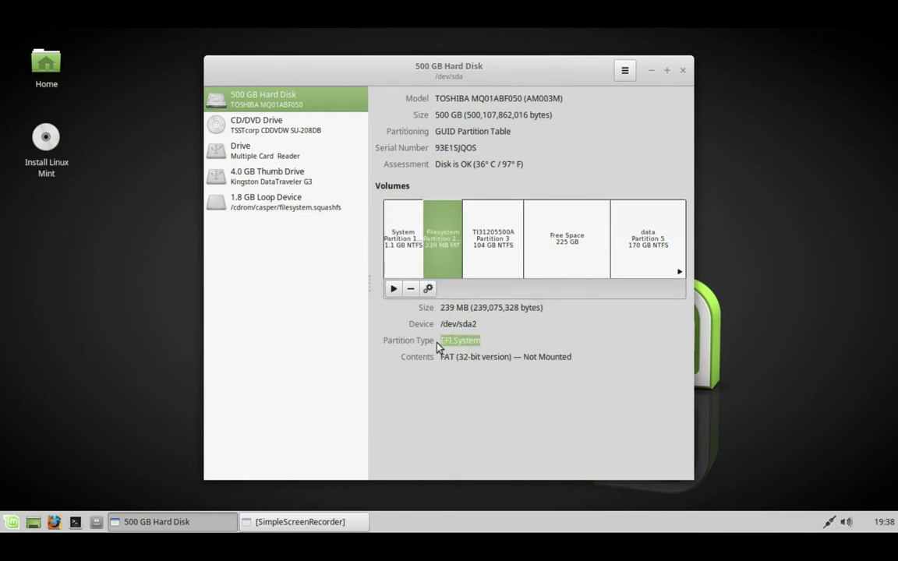
Examine the hard disk's Windows, free space, data and EFI partitions, and close the Disks utility
{"action": "left_click", "coordinate": [483, 233]}
{"action": "left_click", "coordinate": [537, 241]}
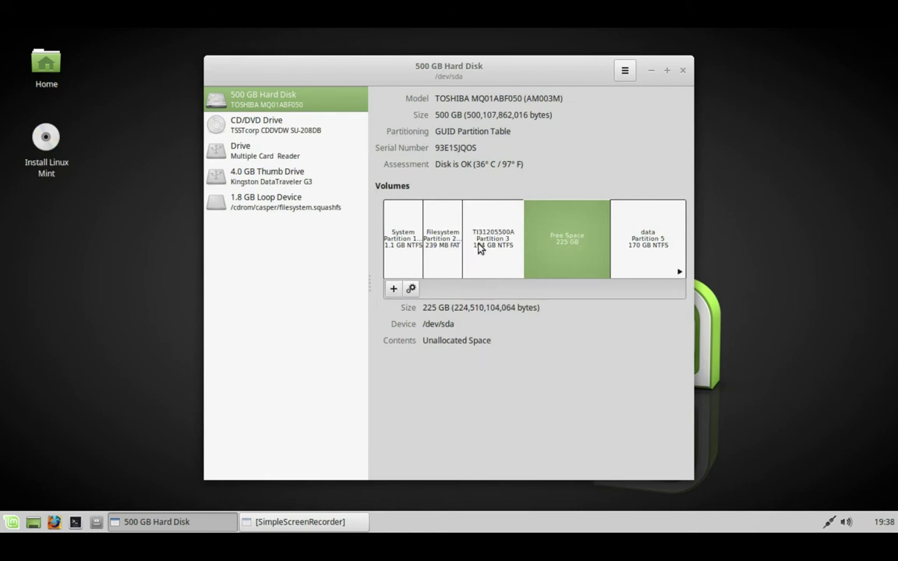
{"action": "left_click", "coordinate": [647, 264]}
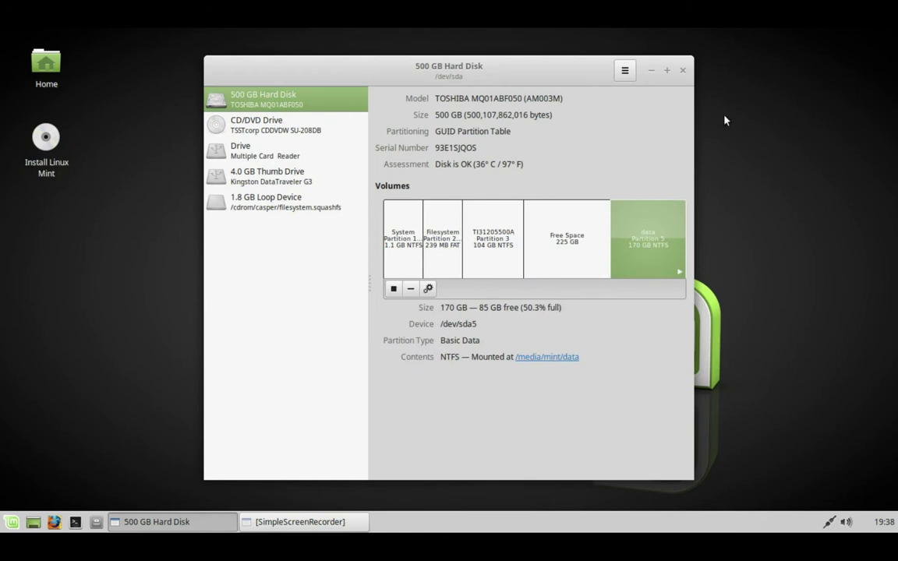
{"action": "left_click", "coordinate": [600, 225]}
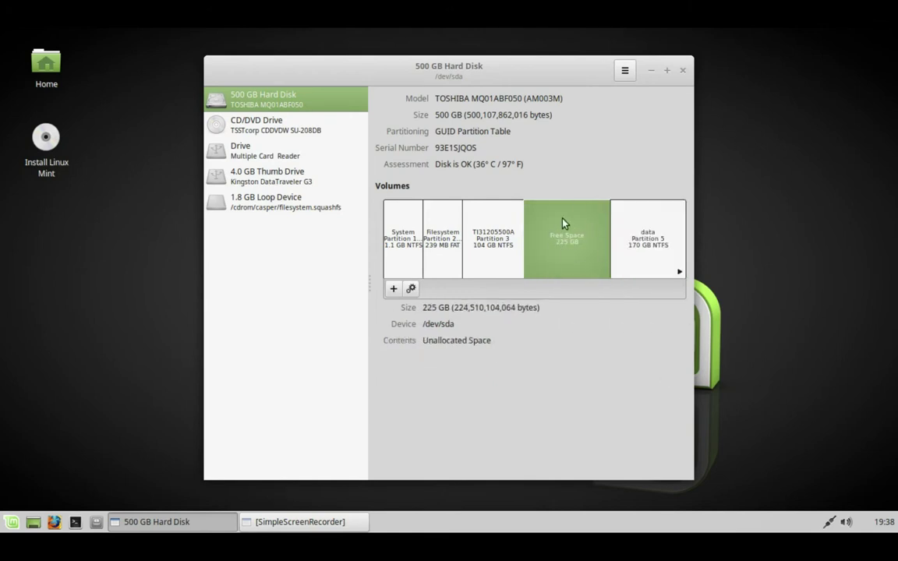
{"action": "left_click", "coordinate": [452, 249]}
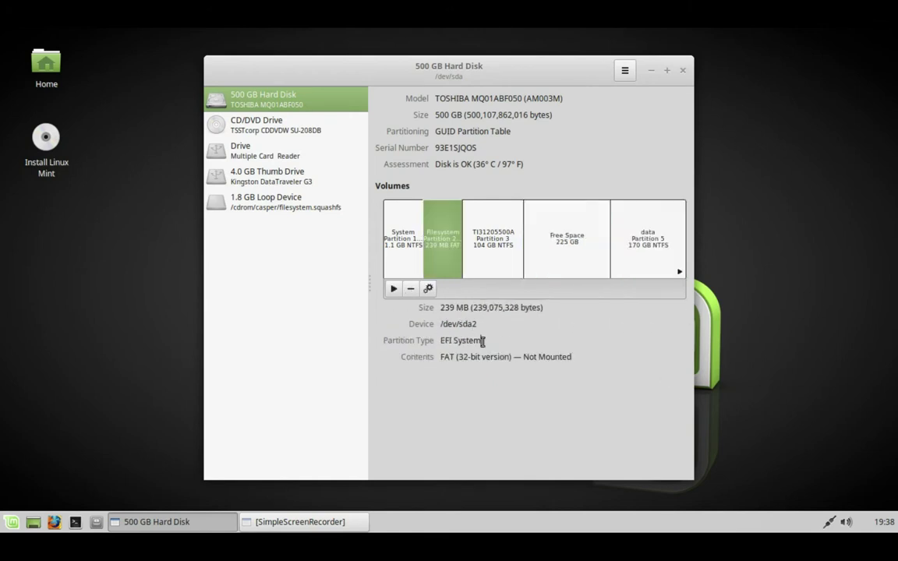
{"action": "left_click_drag", "start_coordinate": [480, 340], "coordinate": [435, 373]}
{"action": "mouse_move", "coordinate": [565, 82]}
{"action": "left_mouse_down"}
{"action": "mouse_move", "coordinate": [579, 110]}
{"action": "mouse_move", "coordinate": [571, 72]}
{"action": "left_mouse_up"}
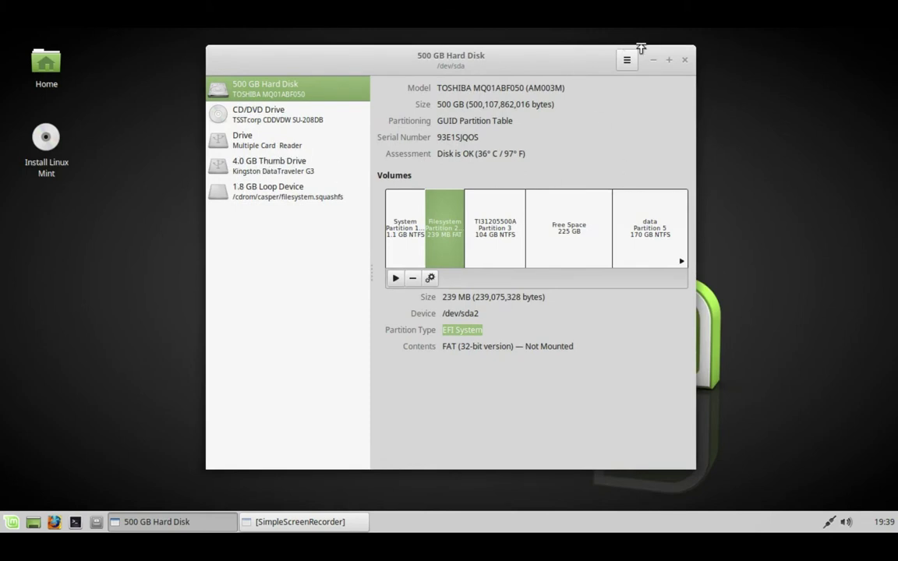
{"action": "left_click", "coordinate": [684, 59]}
Launch the Linux Mint installer from the desktop and continue with English as the language
{"action": "left_click", "coordinate": [11, 521]}
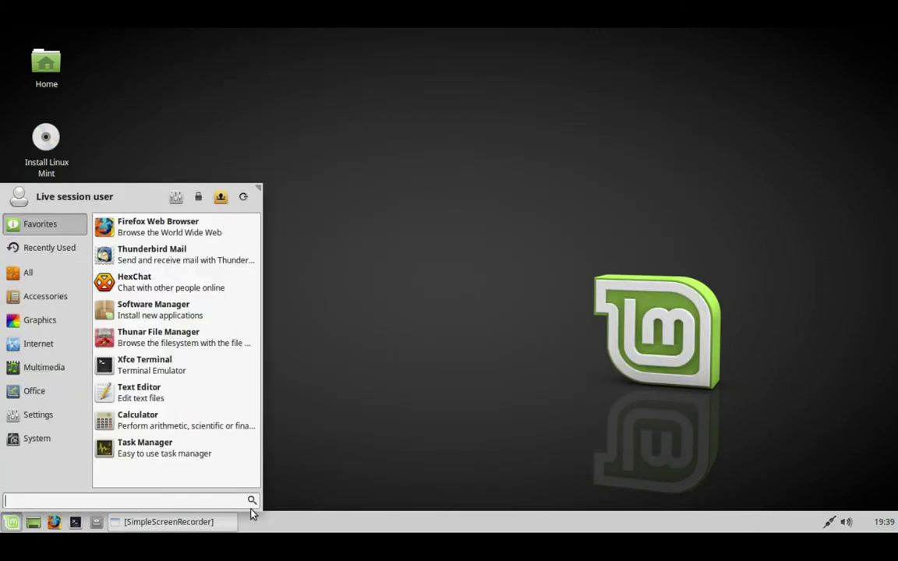
{"action": "left_click", "coordinate": [377, 357]}
{"action": "left_click", "coordinate": [43, 140]}
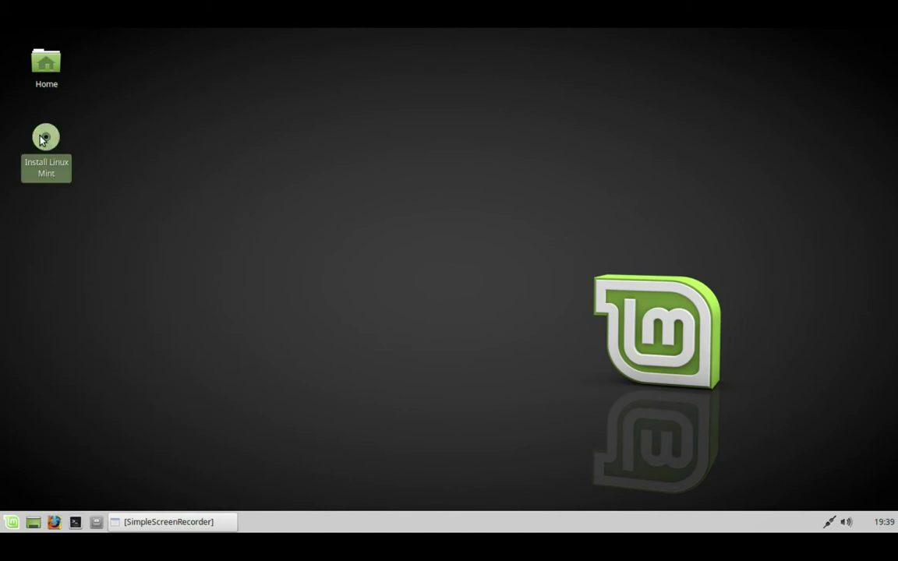
{"action": "double_click", "coordinate": [43, 141]}
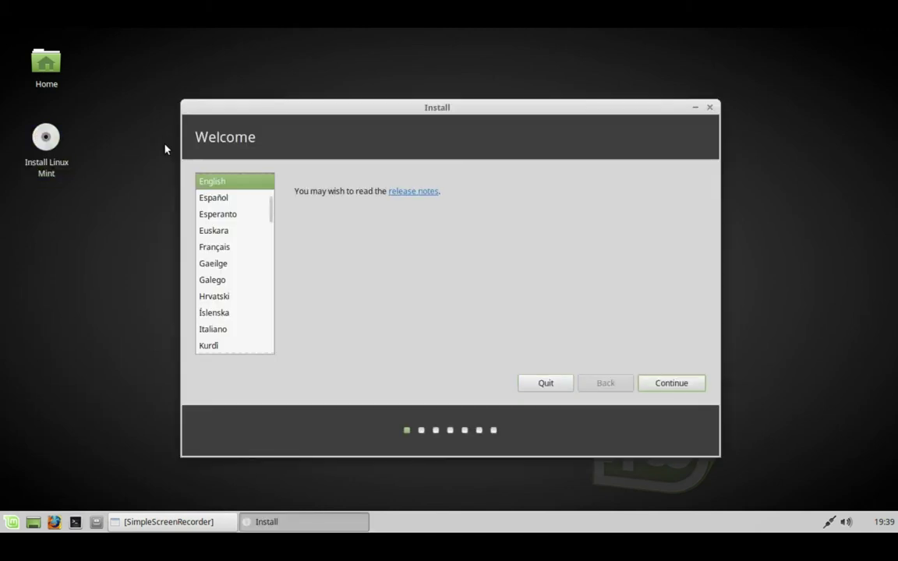
{"action": "left_click", "coordinate": [669, 384]}
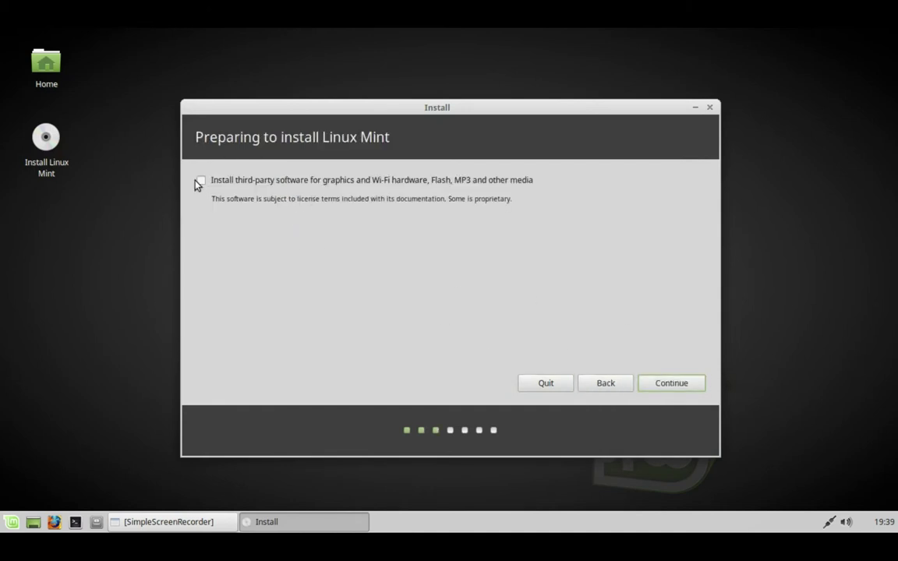
Enable installation of third-party software and let the installer unmount the partitions in use on /dev/sda
{"action": "left_click", "coordinate": [201, 180]}
{"action": "left_click", "coordinate": [672, 383]}
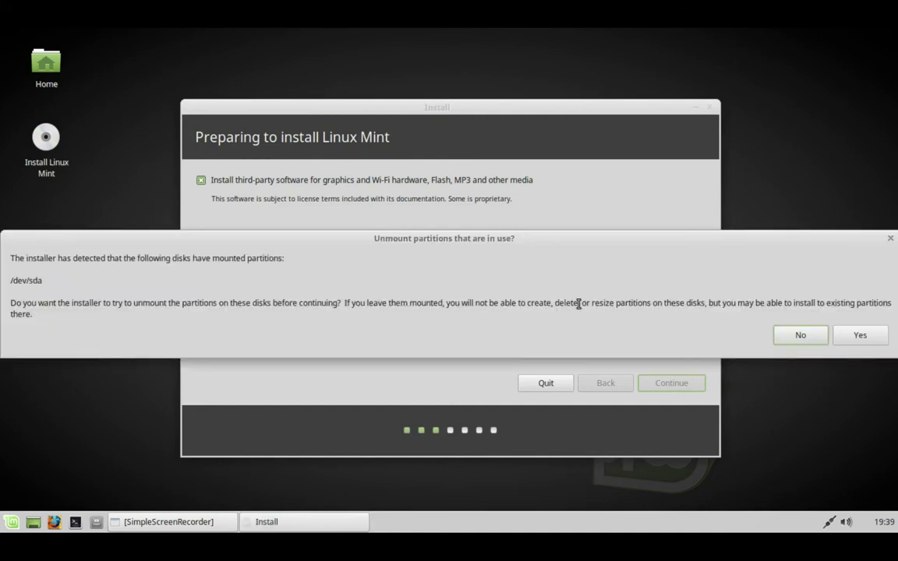
{"action": "left_click", "coordinate": [867, 342]}
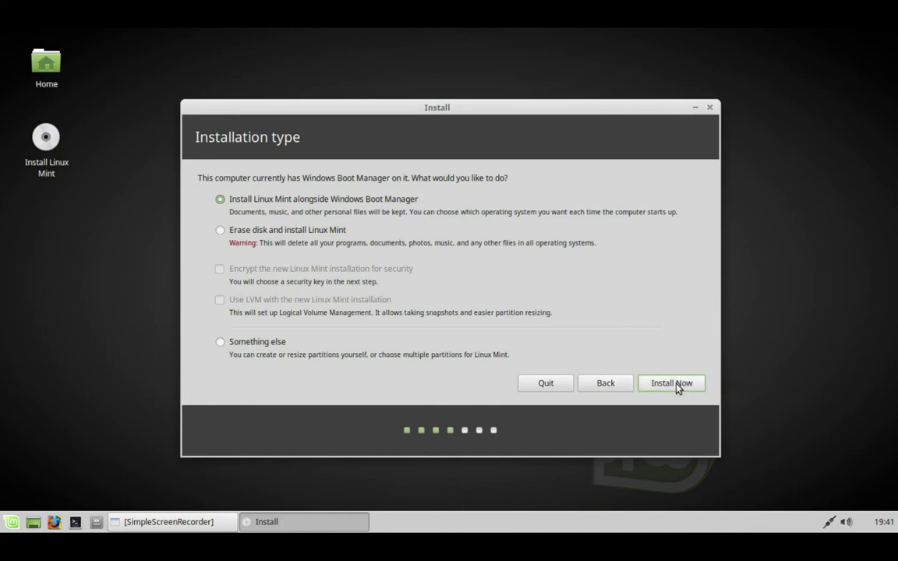
Choose the Something else installation type and set the boot loader device to /dev/sda2 Windows Boot Manager
{"action": "left_click", "coordinate": [259, 344]}
{"action": "left_click", "coordinate": [675, 388]}
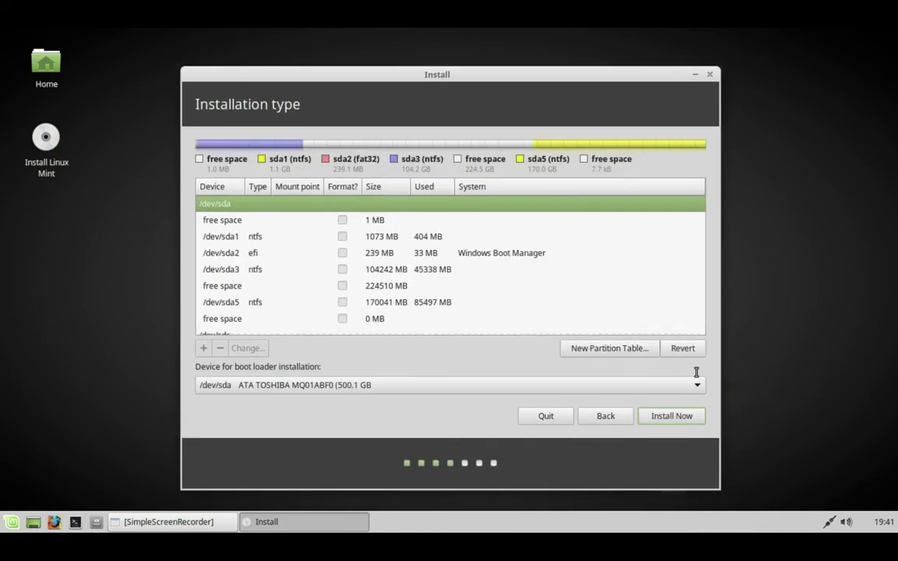
{"action": "left_click", "coordinate": [255, 390]}
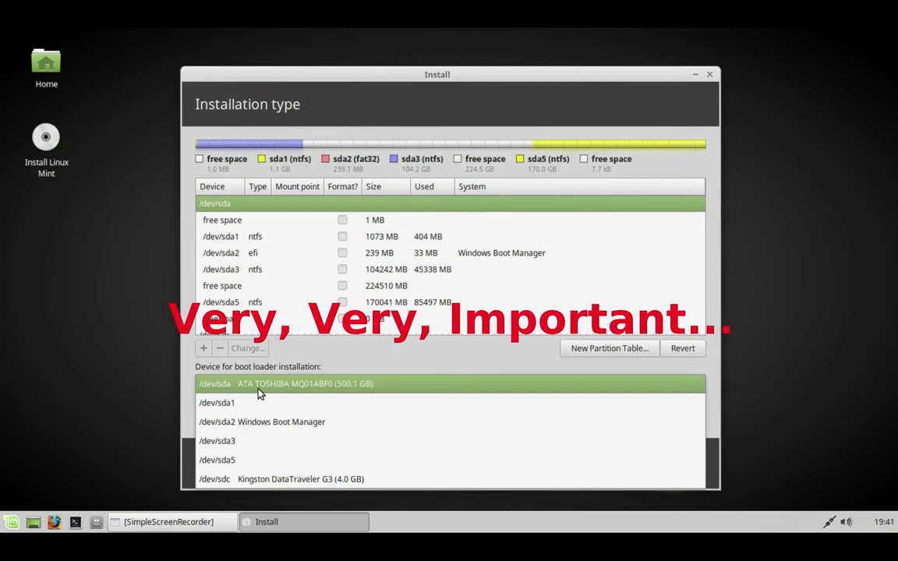
{"action": "left_click", "coordinate": [331, 431]}
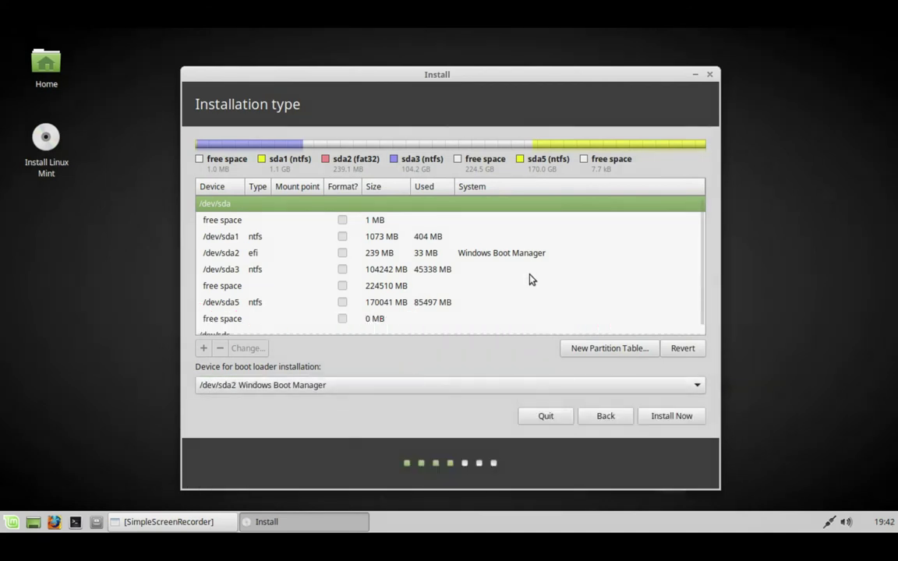
Create a 2000 MB primary swap area at the beginning of the large free space on /dev/sda
{"action": "scroll", "coordinate": [468, 288], "scroll_direction": "down", "scroll_amount": 1}
{"action": "left_click", "coordinate": [385, 278]}
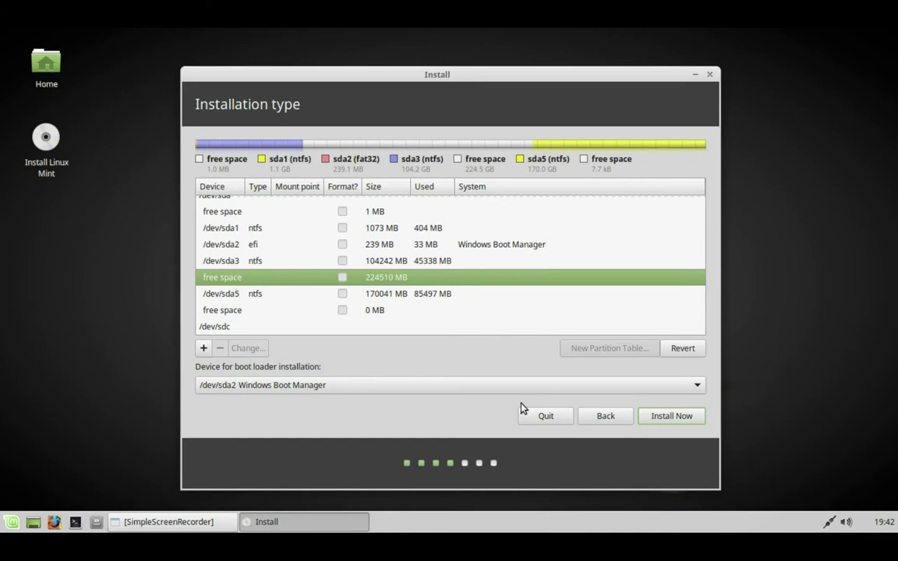
{"action": "left_click", "coordinate": [203, 348]}
{"action": "left_click", "coordinate": [548, 310]}
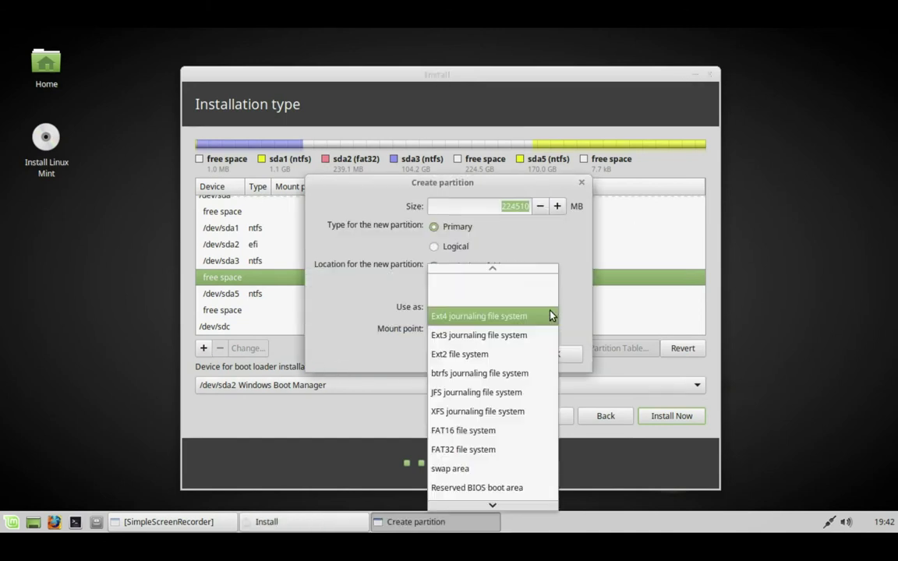
{"action": "left_click", "coordinate": [458, 467]}
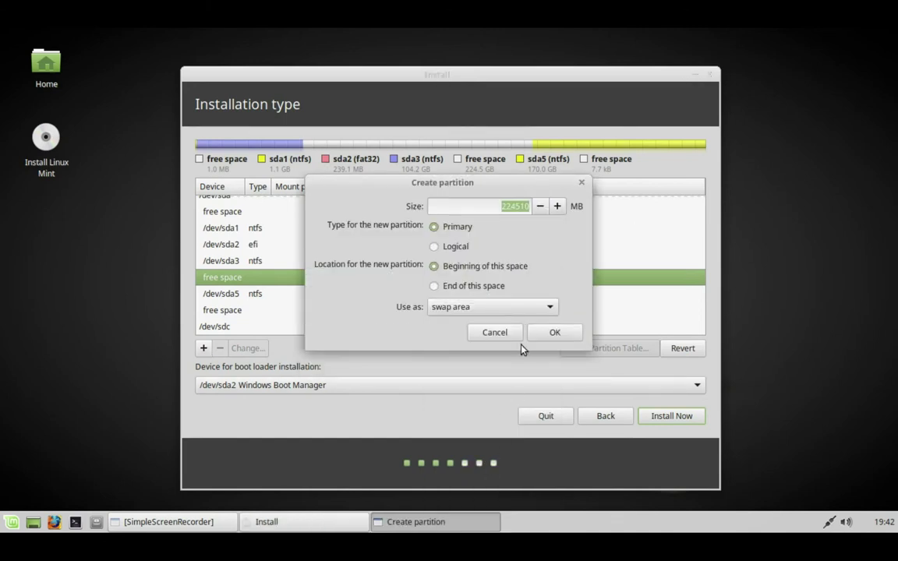
{"action": "left_click", "coordinate": [529, 209]}
{"action": "key", "text": "BackSpace"}
{"action": "key", "text": "BackSpace"}
{"action": "key", "text": "BackSpace"}
{"action": "key", "text": "BackSpace"}
{"action": "key", "text": "BackSpace"}
{"action": "type", "text": "000"}
{"action": "left_click", "coordinate": [565, 342]}
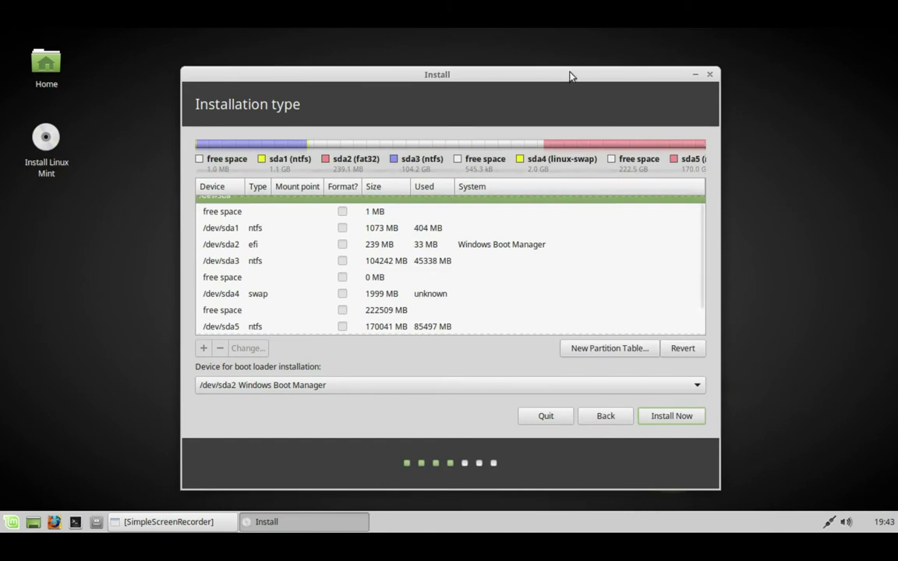
Create a 50000 MB primary Ext4 partition with mount point / in the large free space after the swap partition
{"action": "left_click", "coordinate": [224, 277]}
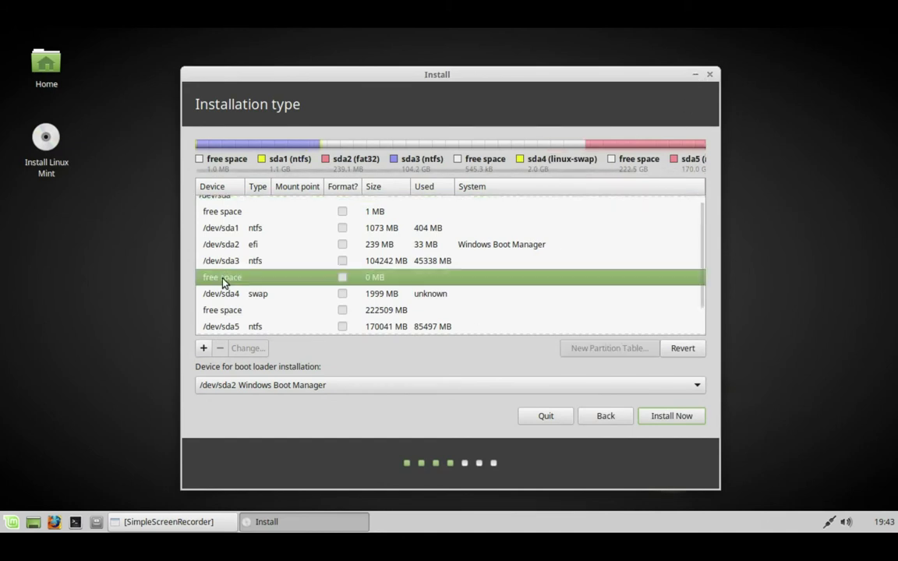
{"action": "scroll", "coordinate": [559, 292], "scroll_direction": "down", "scroll_amount": 1}
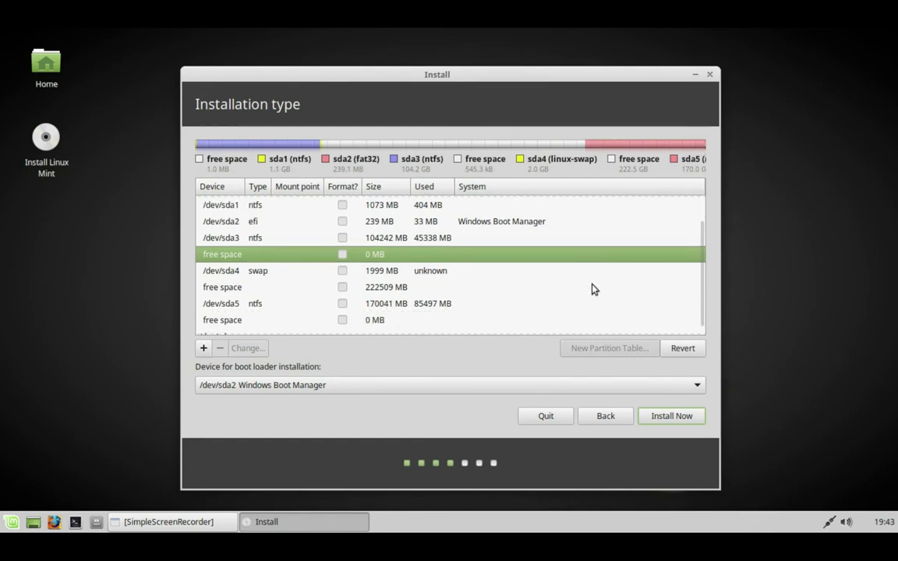
{"action": "scroll", "coordinate": [340, 300], "scroll_direction": "down", "scroll_amount": 1}
{"action": "left_click", "coordinate": [420, 265]}
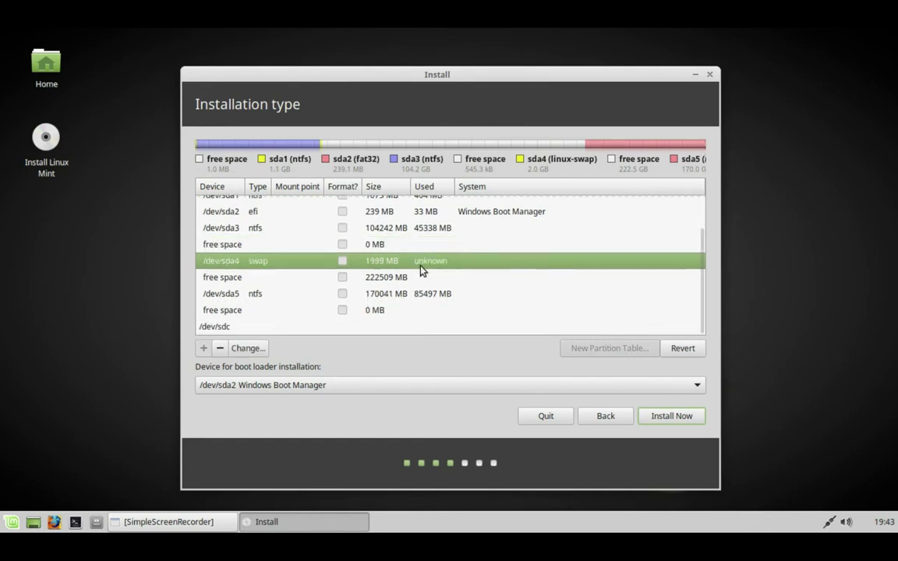
{"action": "left_click", "coordinate": [234, 277]}
{"action": "left_click", "coordinate": [204, 348]}
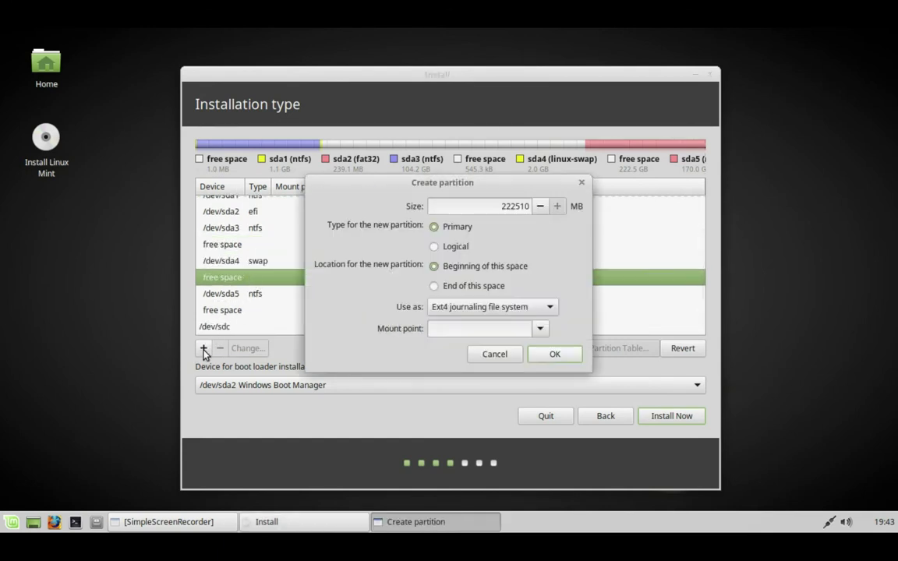
{"action": "key", "text": "shift+Left"}
{"action": "key", "text": "shift+Left"}
{"action": "key", "text": "shift+Left"}
{"action": "key", "text": "shift+Left"}
{"action": "key", "text": "shift+Left"}
{"action": "key", "text": "shift+Left"}
{"action": "type", "text": "7"}
{"action": "key", "text": "BackSpace"}
{"action": "type", "text": "50000"}
{"action": "left_click", "coordinate": [540, 328]}
{"action": "left_click", "coordinate": [457, 348]}
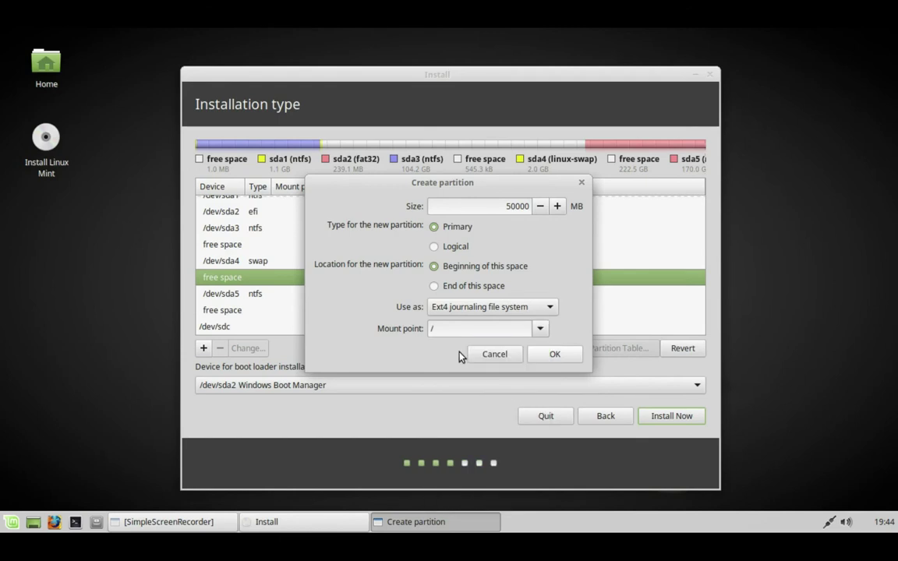
{"action": "left_click", "coordinate": [571, 358]}
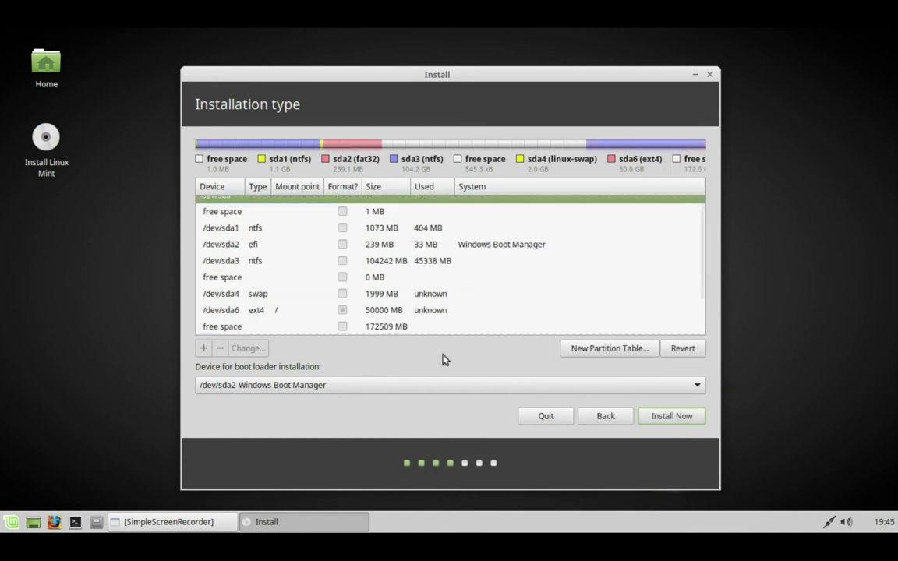
Create a primary Ext4 partition with mount point /home using all the free space after the root partition
{"action": "scroll", "coordinate": [436, 311], "scroll_direction": "down", "scroll_amount": 2}
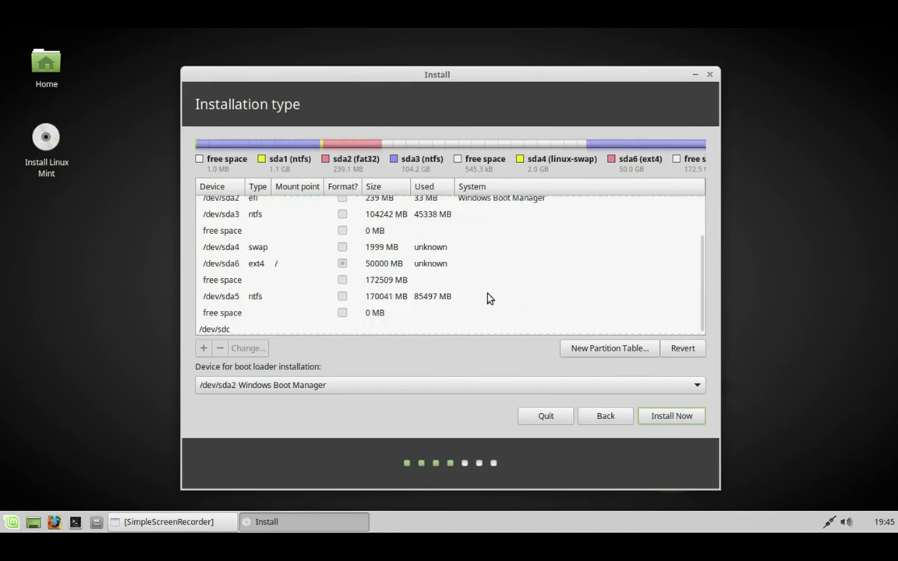
{"action": "left_click", "coordinate": [222, 280]}
{"action": "left_click", "coordinate": [203, 348]}
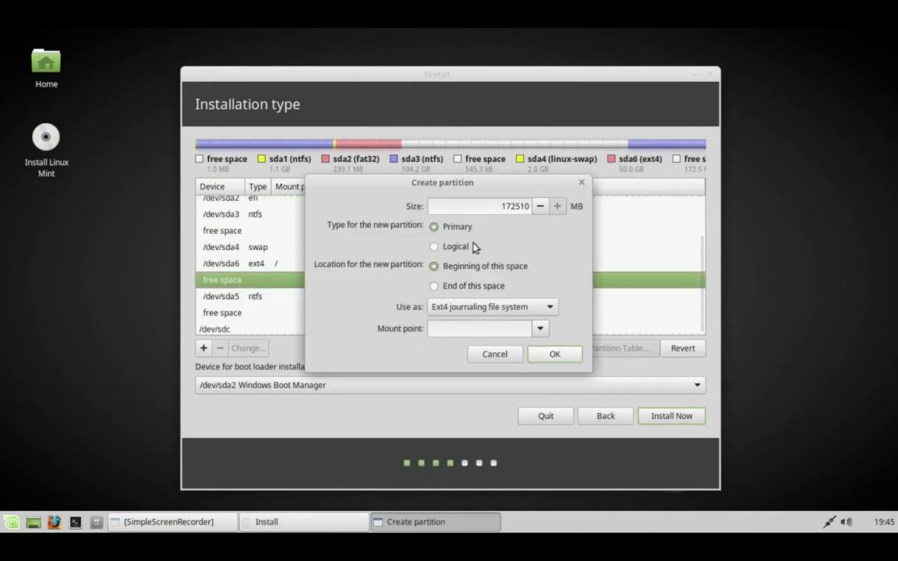
{"action": "left_click", "coordinate": [540, 328]}
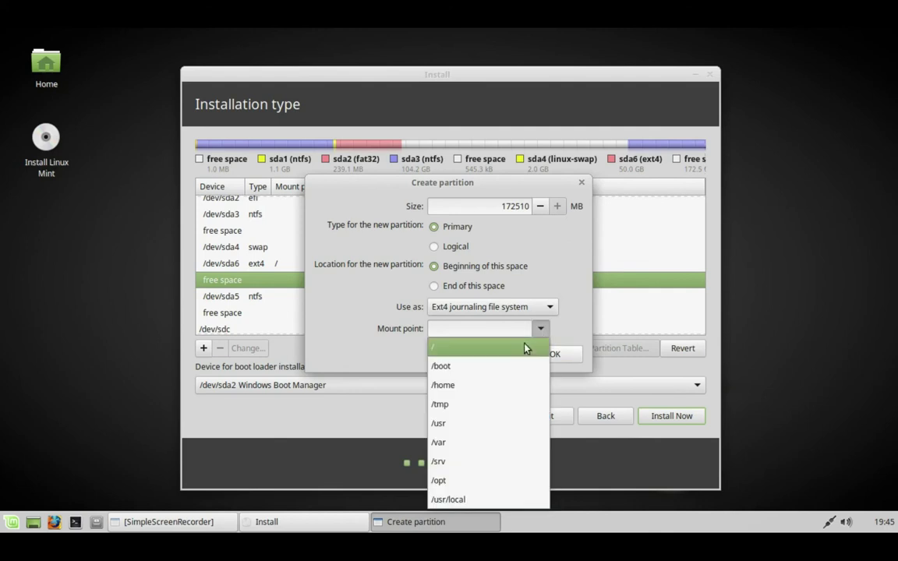
{"action": "left_click", "coordinate": [467, 384]}
{"action": "left_click", "coordinate": [567, 358]}
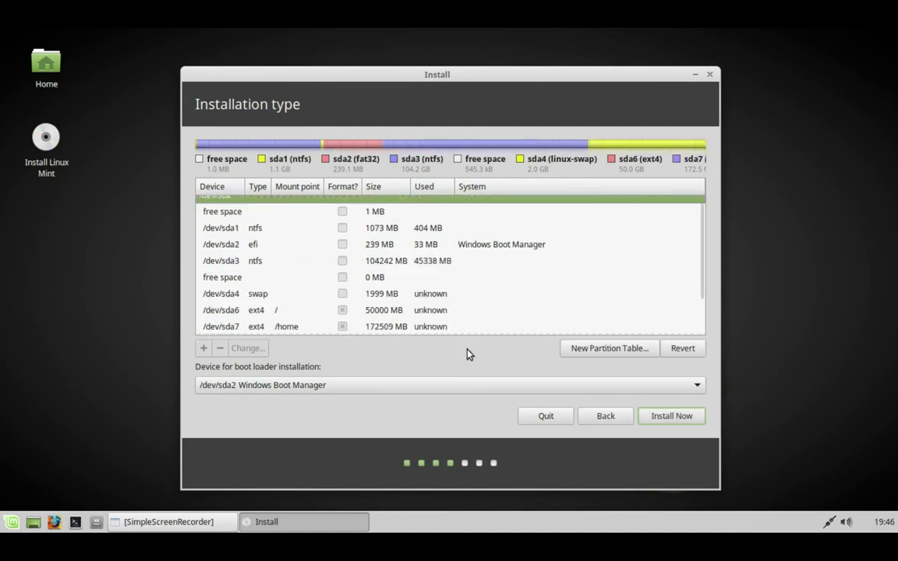
Review the partition list, checking the leftover free space entries and the swap partition
{"action": "scroll", "coordinate": [698, 278], "scroll_direction": "down", "scroll_amount": 2}
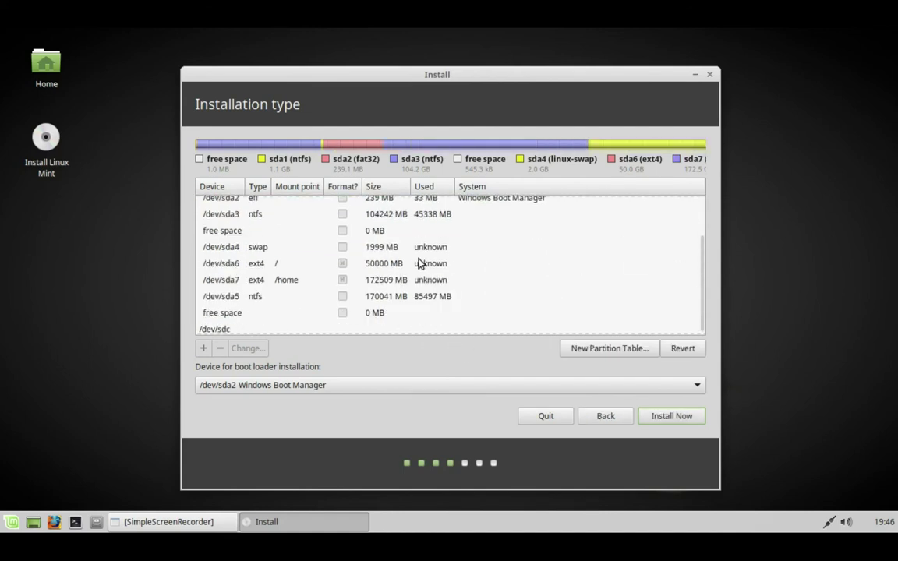
{"action": "scroll", "coordinate": [521, 259], "scroll_direction": "down", "scroll_amount": 1}
{"action": "left_click", "coordinate": [222, 310]}
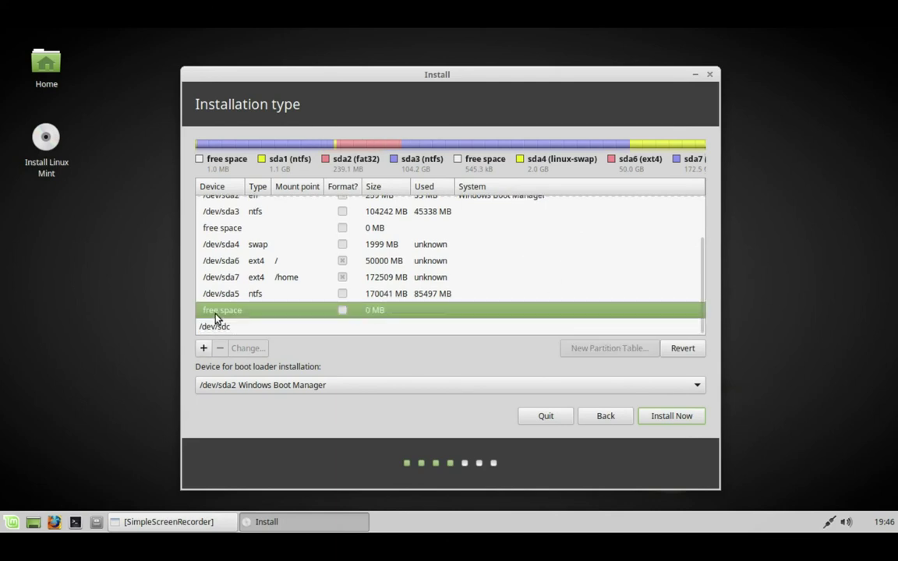
{"action": "left_click", "coordinate": [215, 229]}
{"action": "left_click", "coordinate": [371, 245]}
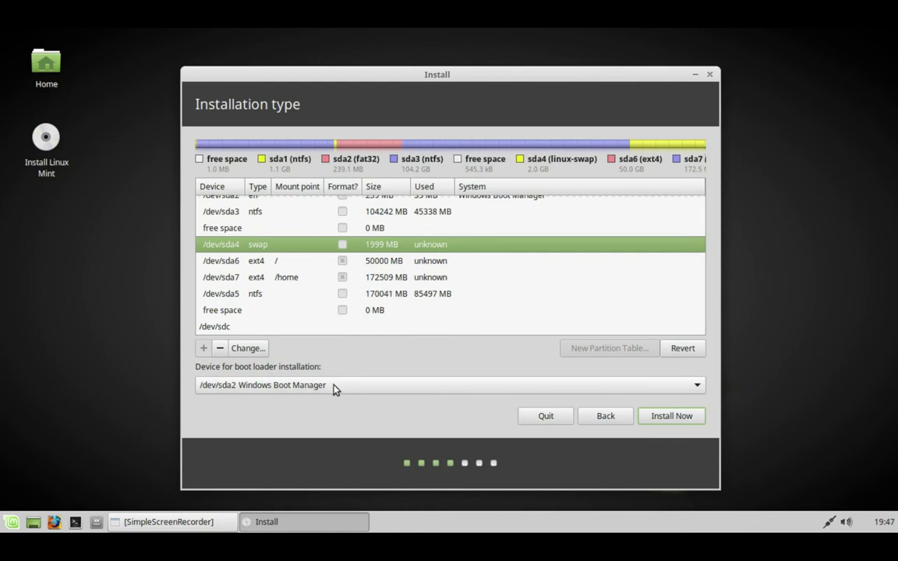
Start the installation with the planned partitions and /dev/sda2 as the boot loader device, and accept the English (UK) keyboard layout
{"action": "left_click", "coordinate": [685, 416]}
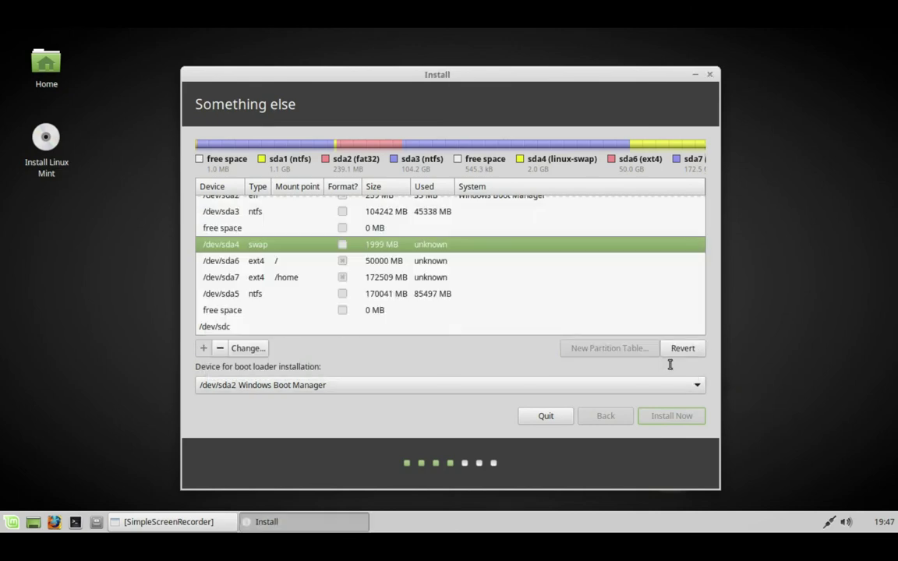
{"action": "left_click", "coordinate": [672, 417]}
{"action": "left_click", "coordinate": [673, 423]}
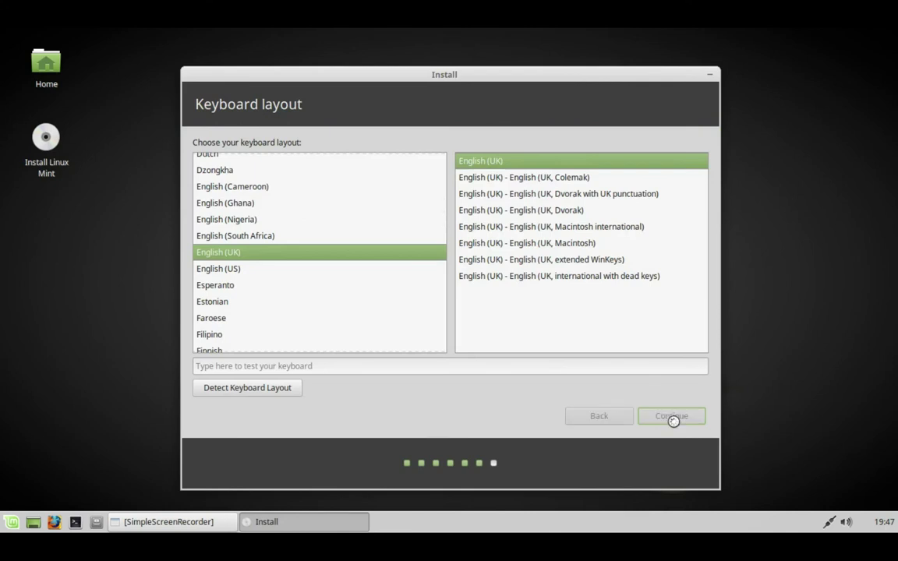
Enter the user's name and replace the suggested computer name with lappyMint
{"action": "type", "text": "Steve"}
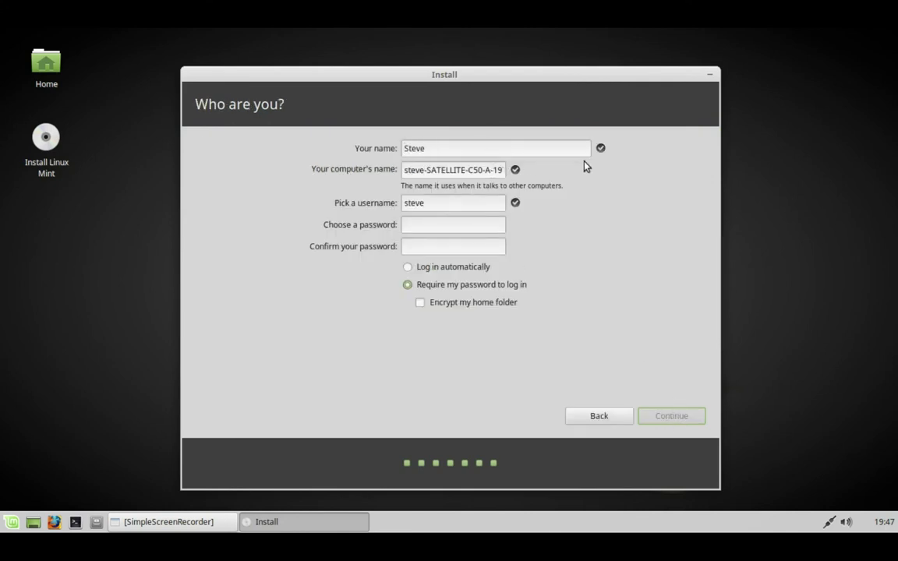
{"action": "key", "text": "Tab"}
{"action": "type", "text": "T"}
{"action": "key", "text": "BackSpace"}
{"action": "key", "text": "BackSpace"}
{"action": "key", "text": "BackSpace"}
{"action": "key", "text": "BackSpace"}
{"action": "key", "text": "BackSpace"}
{"action": "key", "text": "BackSpace"}
{"action": "key", "text": "BackSpace"}
{"action": "key", "text": "BackSpace"}
{"action": "key", "text": "BackSpace"}
{"action": "key", "text": "BackSpace"}
{"action": "key", "text": "BackSpace"}
{"action": "key", "text": "BackSpace"}
{"action": "key", "text": "BackSpace"}
{"action": "key", "text": "BackSpace"}
{"action": "key", "text": "BackSpace"}
{"action": "key", "text": "BackSpace"}
{"action": "key", "text": "BackSpace"}
{"action": "key", "text": "BackSpace"}
{"action": "key", "text": "BackSpace"}
{"action": "key", "text": "BackSpace"}
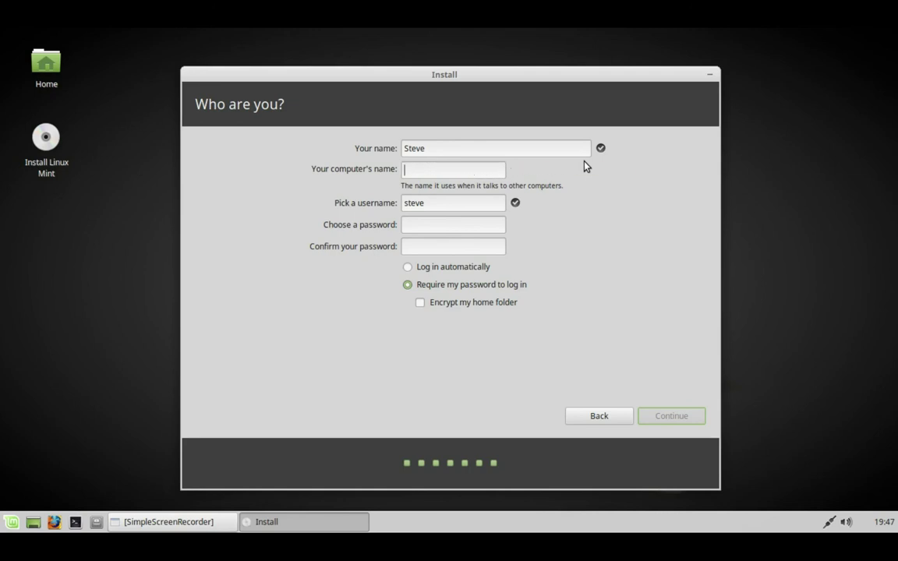
{"action": "type", "text": "lappyMint"}
Enter and confirm the account password, keep the password required at login, and continue the installation
{"action": "left_click", "coordinate": [479, 228]}
{"action": "type", "text": "*******"}
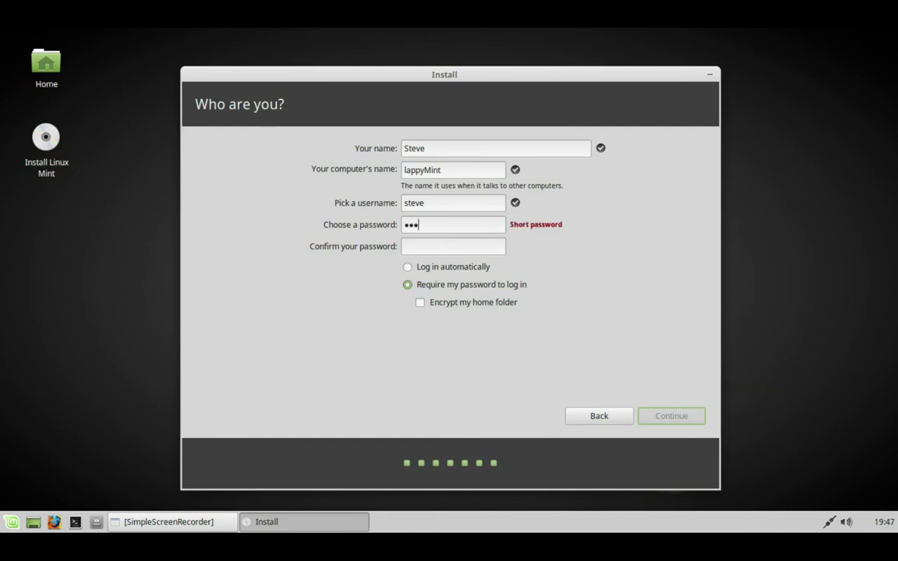
{"action": "type", "text": "*******"}
{"action": "left_click", "coordinate": [696, 419]}
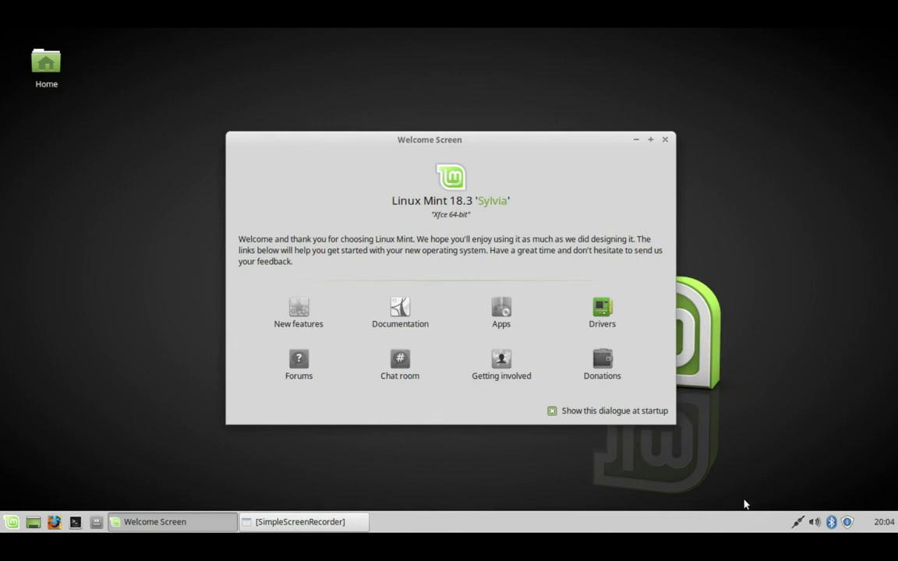
Quit the Bluetooth applet on the newly installed Linux Mint desktop
{"action": "right_click", "coordinate": [831, 522]}
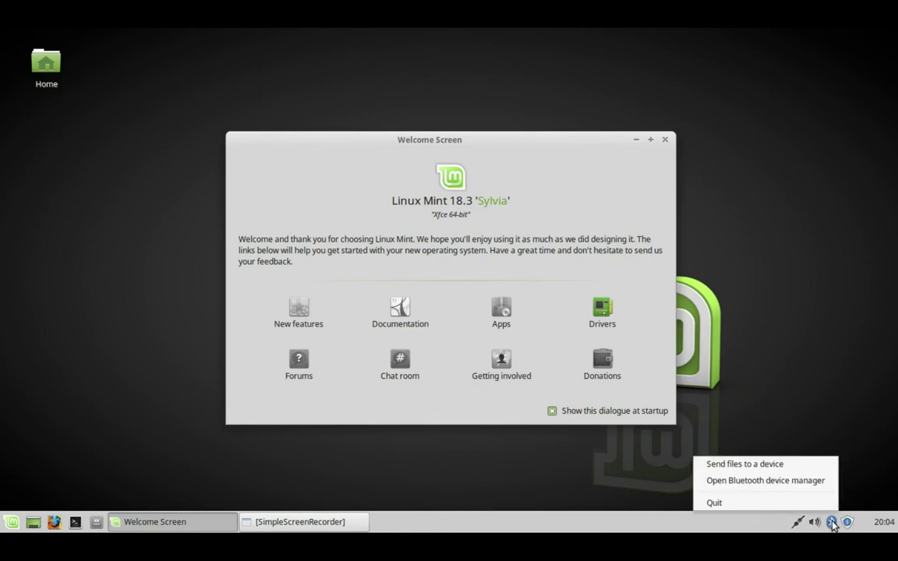
{"action": "left_click", "coordinate": [785, 501]}
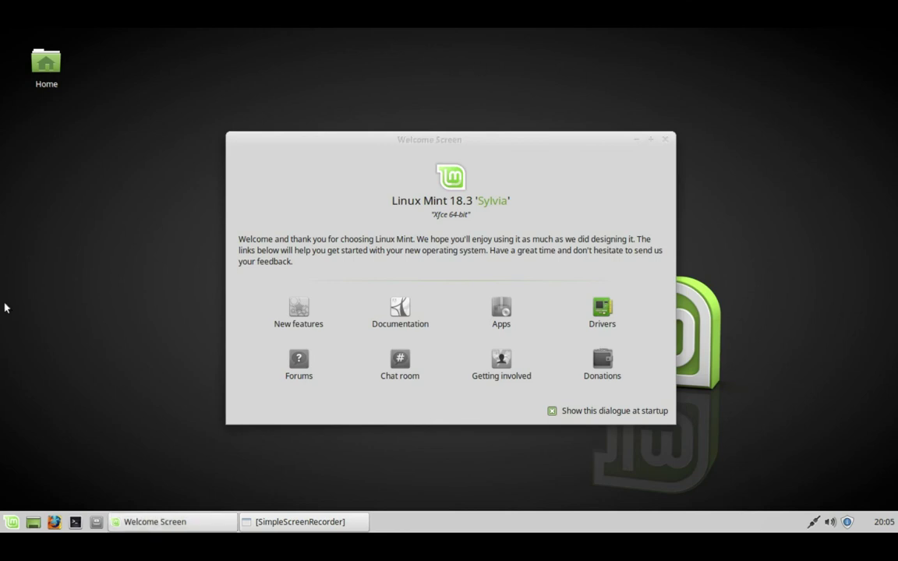
Open the Disks utility and inspect the EFI, swap, root and home partitions of the 500 GB hard disk
{"action": "left_click", "coordinate": [11, 521]}
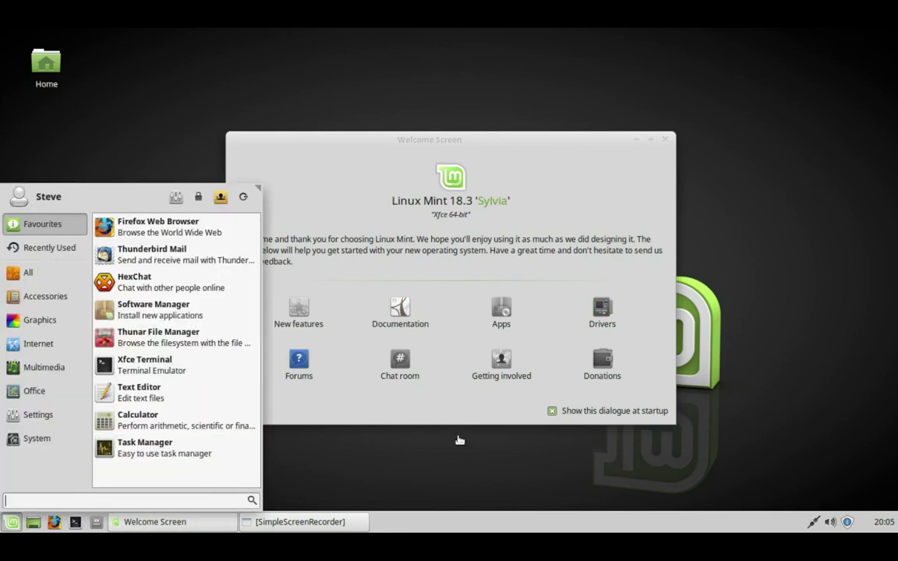
{"action": "type", "text": "disk"}
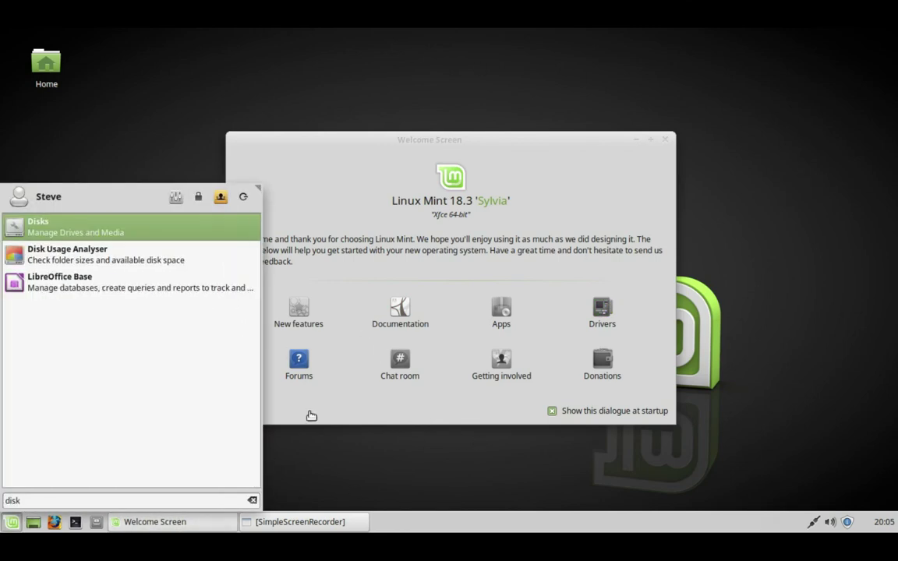
{"action": "left_click", "coordinate": [116, 231]}
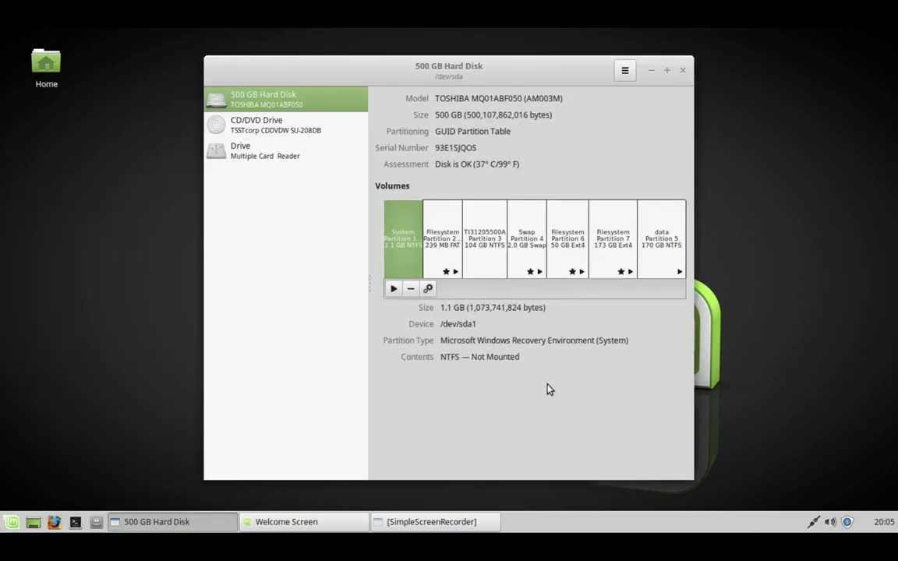
{"action": "left_click", "coordinate": [448, 250]}
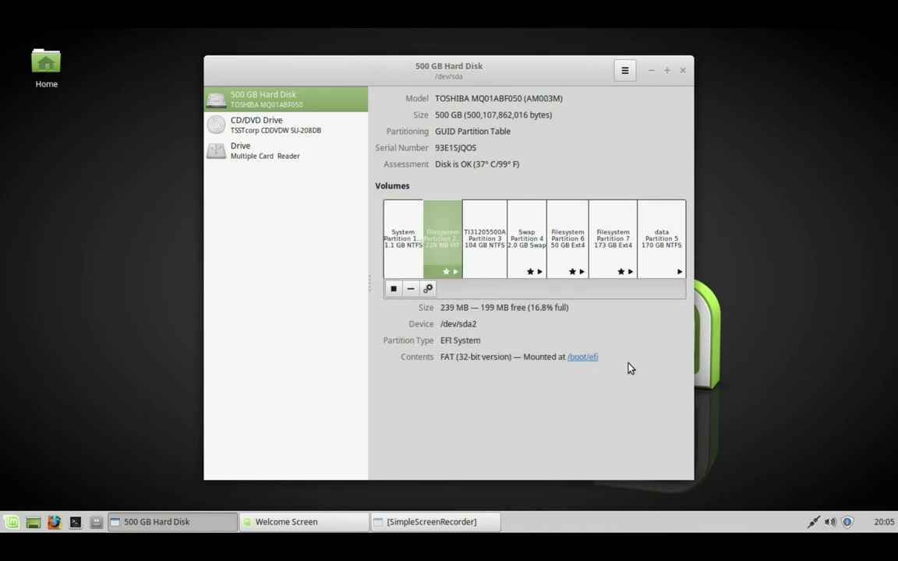
{"action": "left_click", "coordinate": [531, 245]}
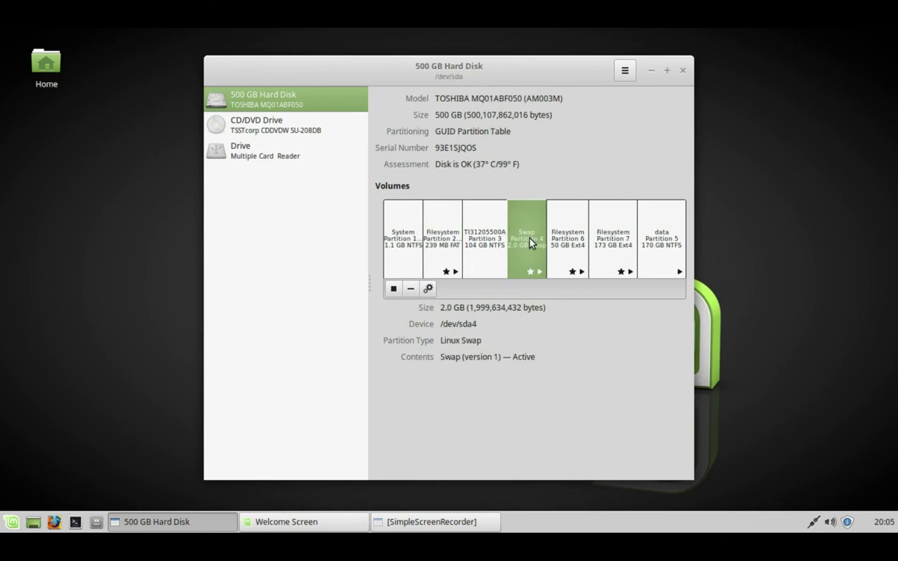
{"action": "left_click", "coordinate": [572, 242]}
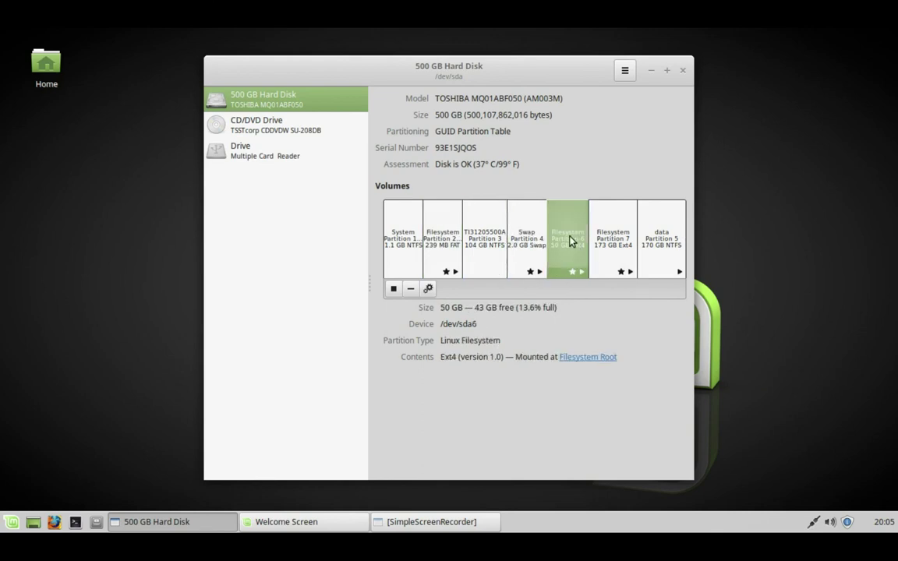
{"action": "left_click", "coordinate": [612, 244]}
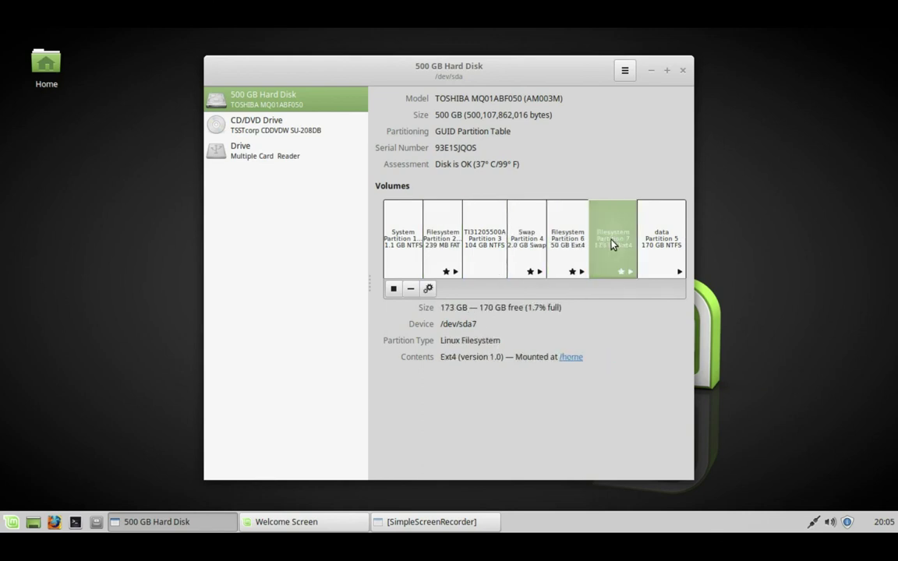